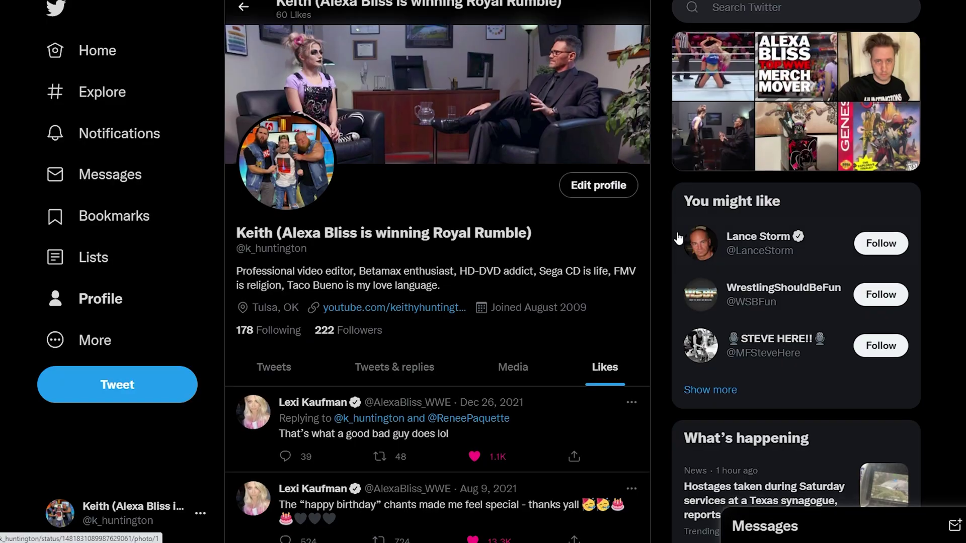
Step: Switch to the Brimstone Chronicles Live profile and like its two tweets from Aug 1, 2020
{"action": "scroll", "coordinate": [705, 237], "scroll_direction": "down", "scroll_amount": 10}
{"action": "scroll", "coordinate": [677, 254], "scroll_direction": "up", "scroll_amount": 10}
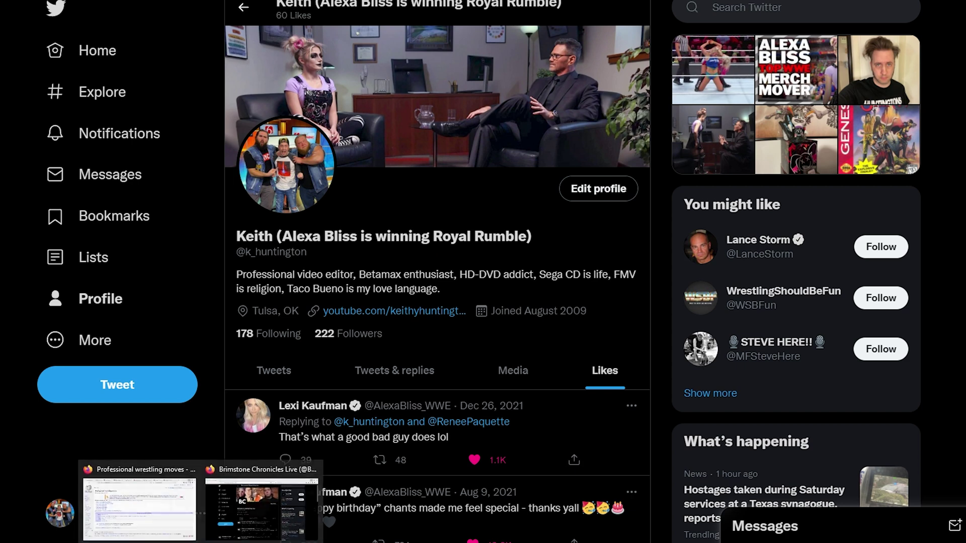
{"action": "left_click", "coordinate": [212, 537]}
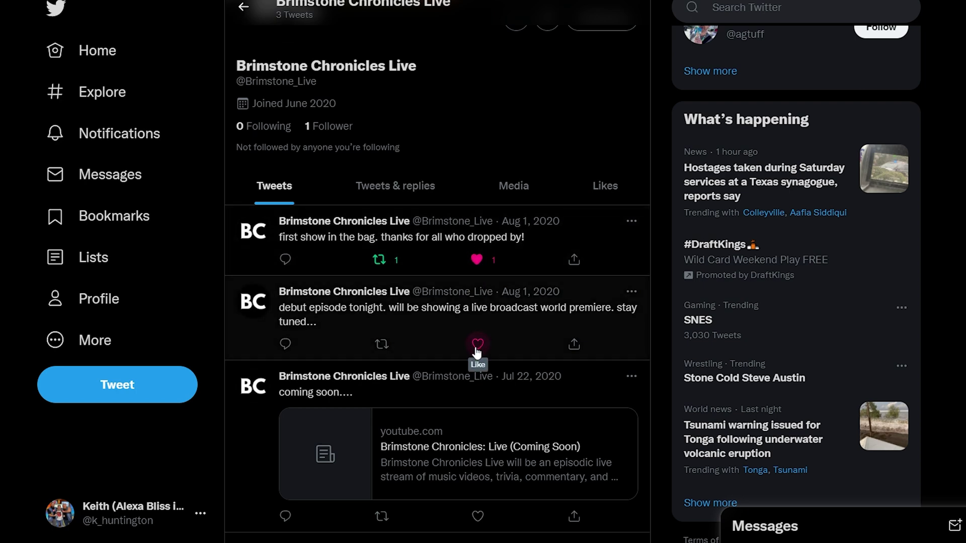
{"action": "scroll", "coordinate": [477, 352], "scroll_direction": "up", "scroll_amount": 3}
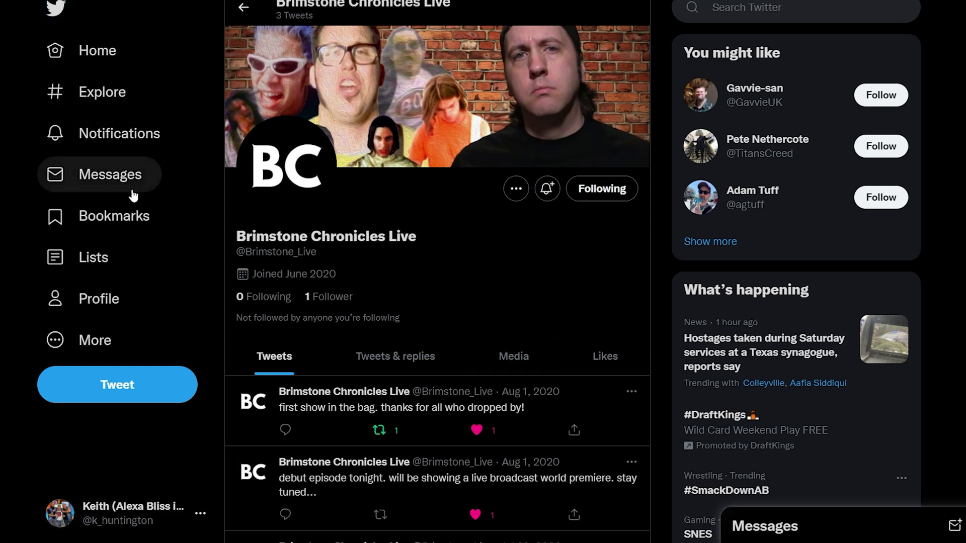
Step: Return to the signed-in account's own Likes list and check it for the Brimstone Chronicles Live tweets
{"action": "key", "text": "alt+Left"}
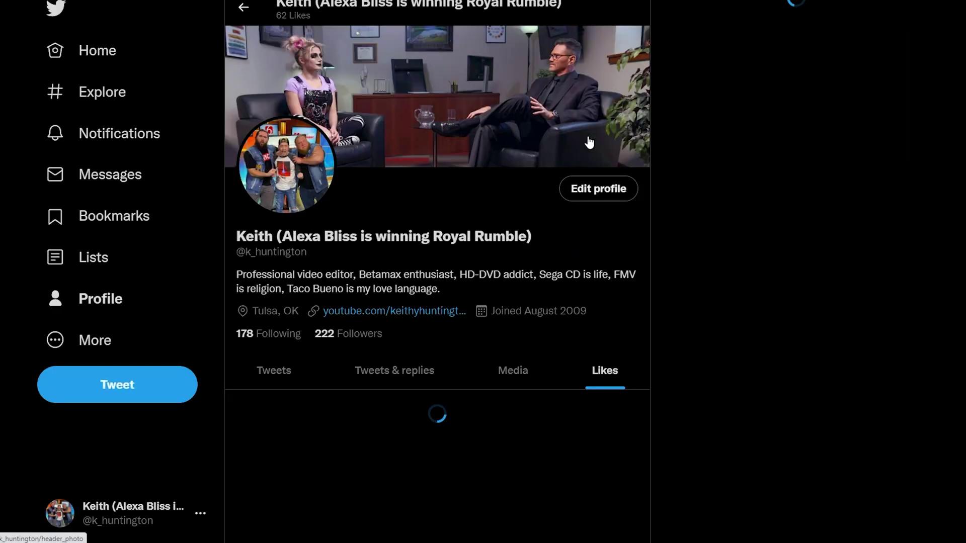
{"action": "scroll", "coordinate": [588, 135], "scroll_direction": "down", "scroll_amount": 4}
{"action": "scroll", "coordinate": [533, 348], "scroll_direction": "up", "scroll_amount": 3}
{"action": "scroll", "coordinate": [532, 335], "scroll_direction": "down", "scroll_amount": 4}
{"action": "scroll", "coordinate": [533, 335], "scroll_direction": "up", "scroll_amount": 4}
{"action": "scroll", "coordinate": [529, 334], "scroll_direction": "up", "scroll_amount": 2}
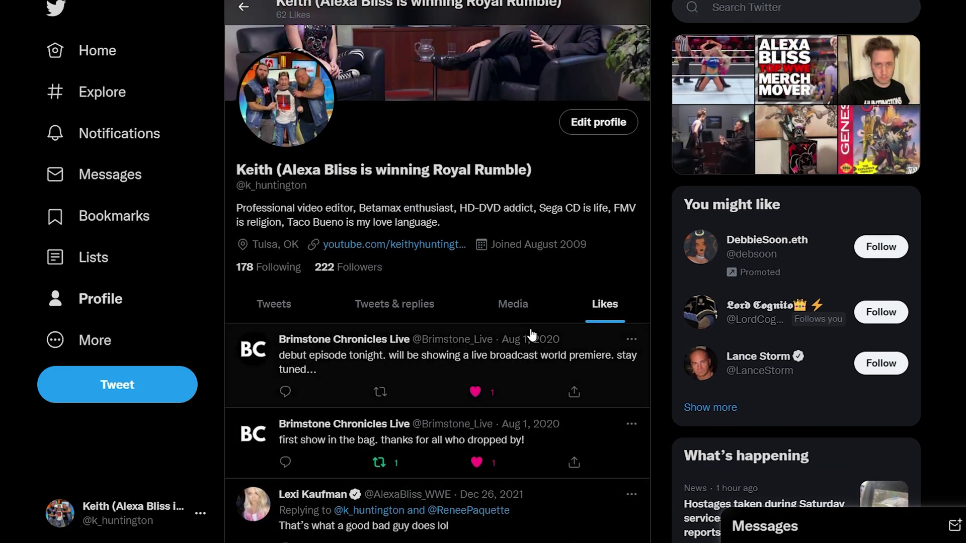
{"action": "scroll", "coordinate": [529, 328], "scroll_direction": "down", "scroll_amount": 2}
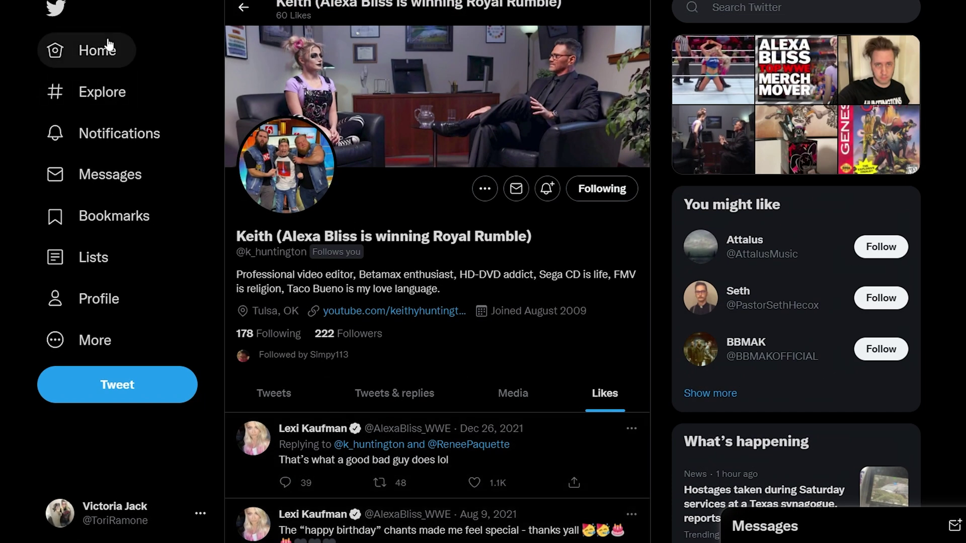
Step: Reload the same profile's Likes list as seen from the second account and look through it
{"action": "key", "text": "F5"}
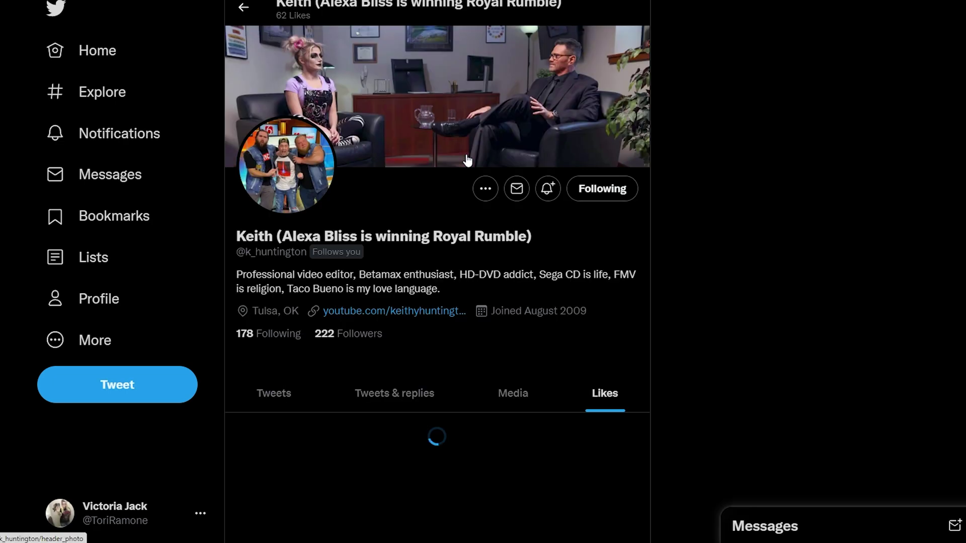
{"action": "scroll", "coordinate": [466, 154], "scroll_direction": "down", "scroll_amount": 2}
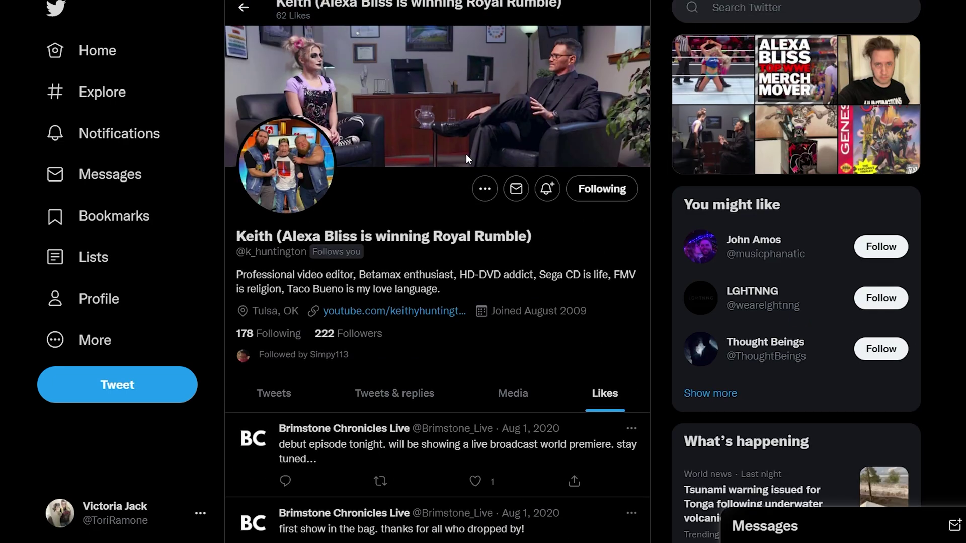
{"action": "scroll", "coordinate": [467, 159], "scroll_direction": "down", "scroll_amount": 10}
{"action": "scroll", "coordinate": [467, 156], "scroll_direction": "up", "scroll_amount": 10}
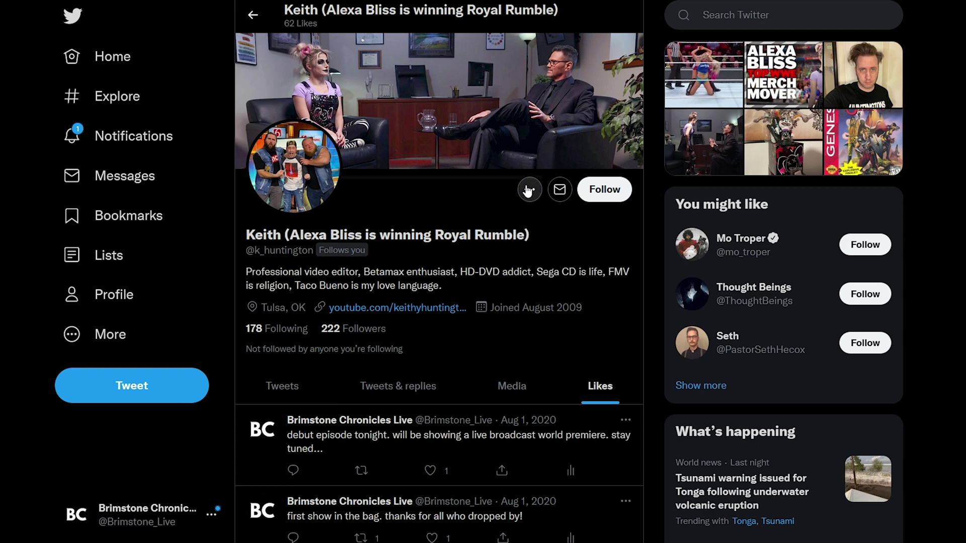
Step: From the Brimstone Chronicles Live account, block the profile whose Likes list is open
{"action": "left_click", "coordinate": [527, 185]}
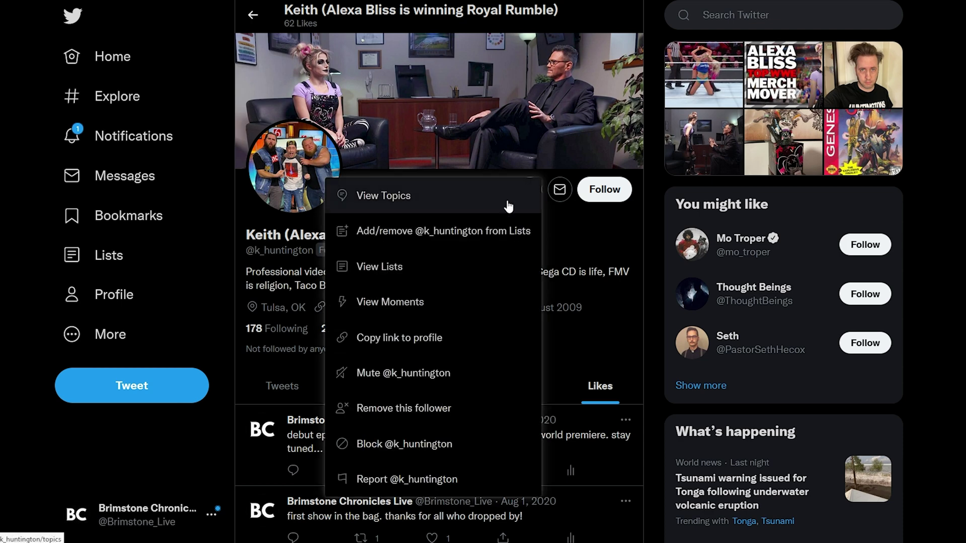
{"action": "left_click", "coordinate": [400, 445]}
{"action": "left_click", "coordinate": [483, 301]}
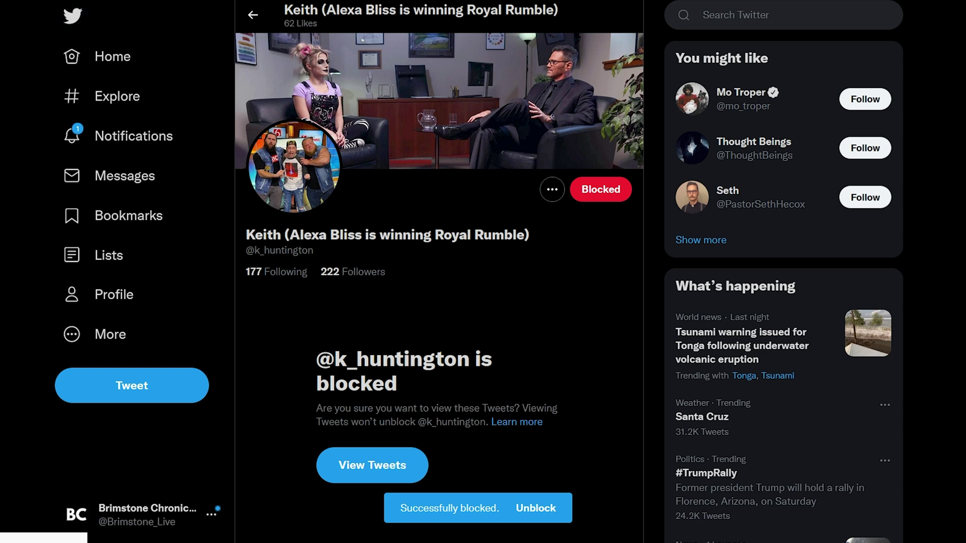
Step: As the blocked account, reload the Brimstone Chronicles Live page and check the refreshed list of its own likes
{"action": "key", "text": "F5"}
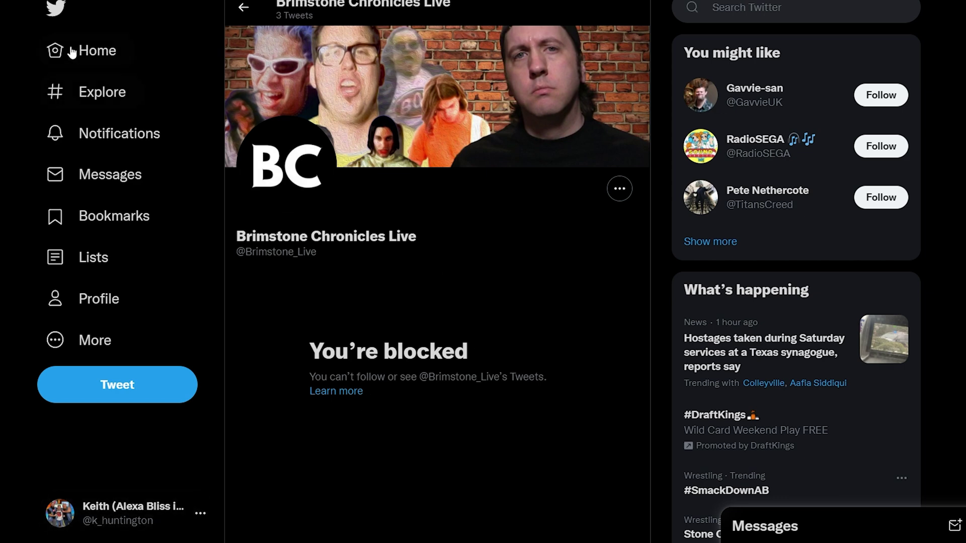
{"action": "key", "text": "F5"}
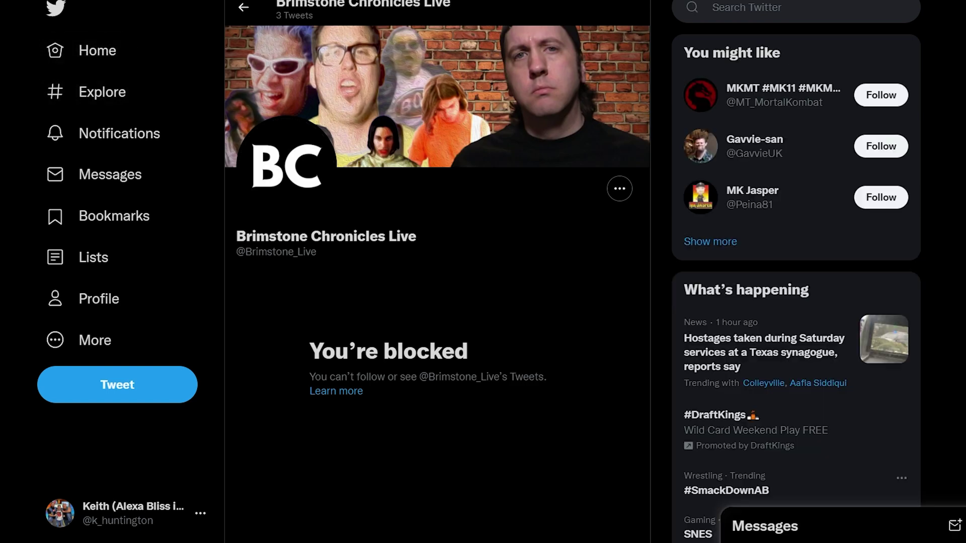
{"action": "key", "text": "alt+Left"}
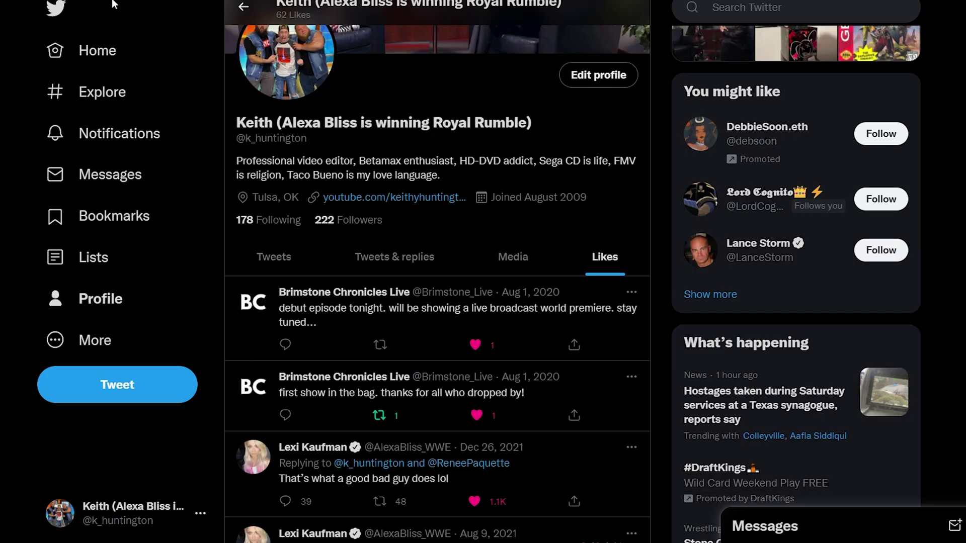
{"action": "key", "text": "F5"}
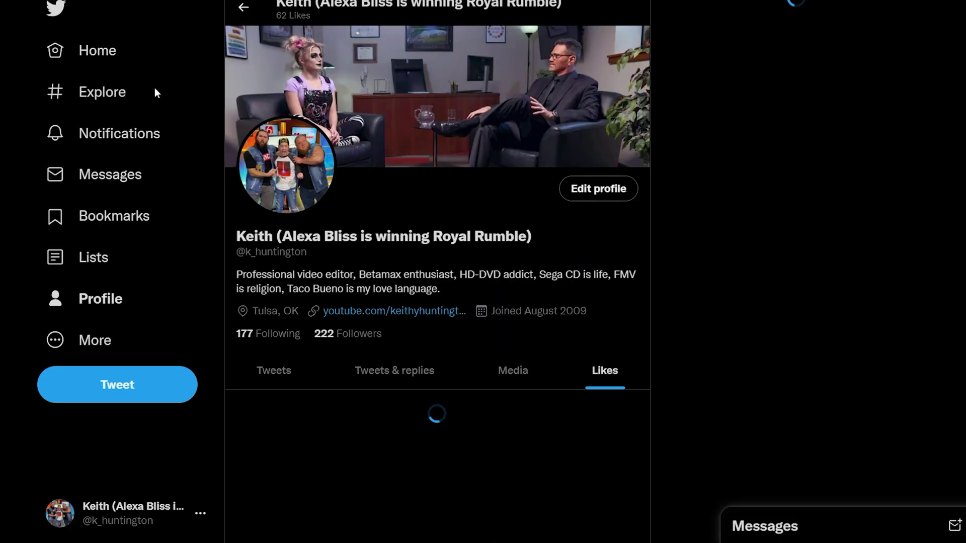
{"action": "scroll", "coordinate": [503, 282], "scroll_direction": "down", "scroll_amount": 5}
{"action": "scroll", "coordinate": [504, 285], "scroll_direction": "down", "scroll_amount": 6}
{"action": "scroll", "coordinate": [505, 285], "scroll_direction": "up", "scroll_amount": 10}
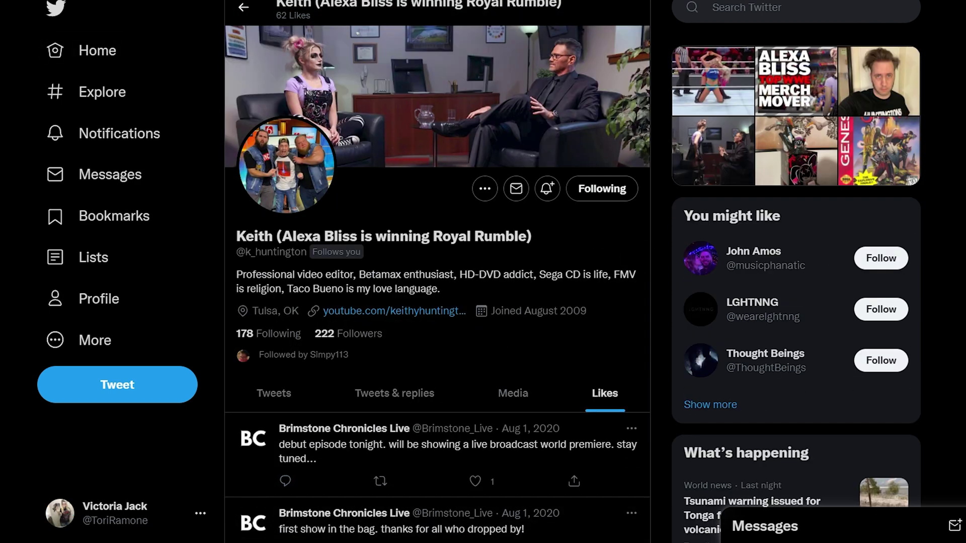
Step: From the second account, reload the blocked account's Likes list and look for the Brimstone Chronicles Live tweets
{"action": "key", "text": "F5"}
{"action": "scroll", "coordinate": [643, 169], "scroll_direction": "down", "scroll_amount": 7}
{"action": "scroll", "coordinate": [649, 175], "scroll_direction": "up", "scroll_amount": 3}
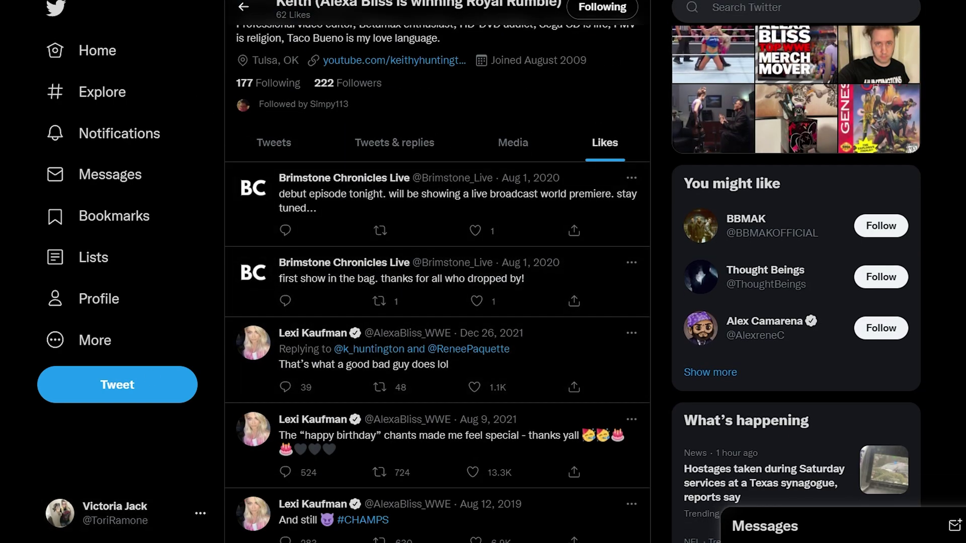
Step: Compare the Likes list in the owner's and the second account's views, and recheck the Brimstone Chronicles Live page
{"action": "key", "text": "alt+Tab"}
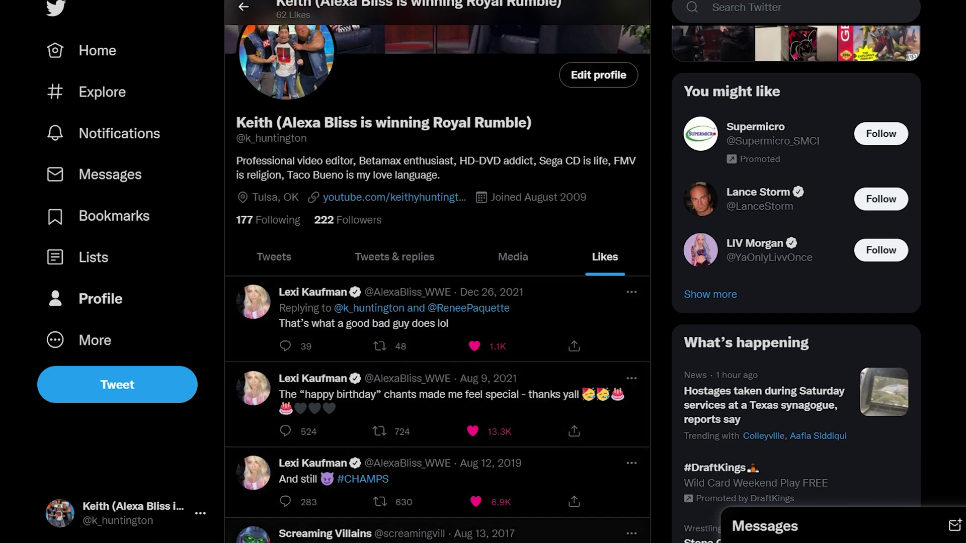
{"action": "key", "text": "alt+Tab"}
{"action": "scroll", "coordinate": [503, 274], "scroll_direction": "up", "scroll_amount": 3}
{"action": "scroll", "coordinate": [503, 275], "scroll_direction": "down", "scroll_amount": 1}
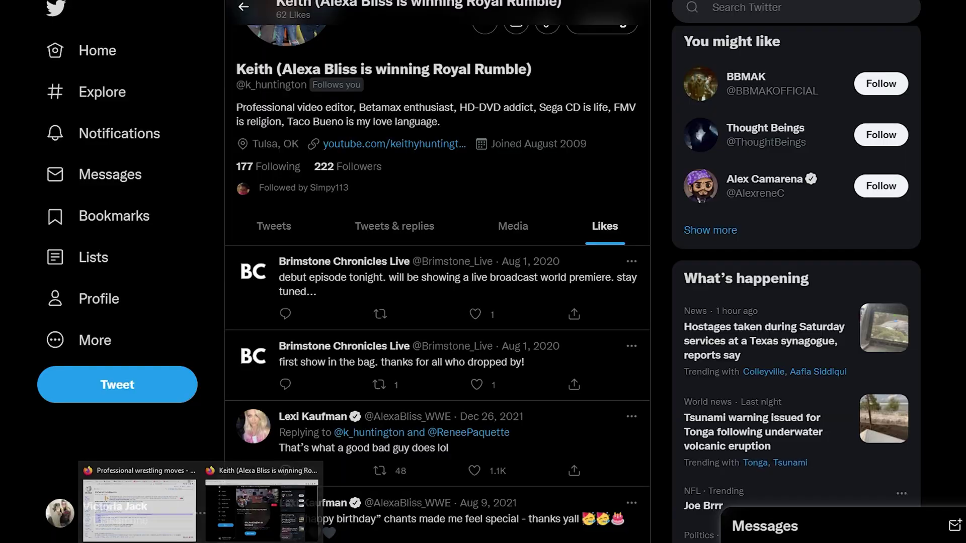
{"action": "scroll", "coordinate": [366, 412], "scroll_direction": "up", "scroll_amount": 1}
{"action": "scroll", "coordinate": [367, 413], "scroll_direction": "down", "scroll_amount": 3}
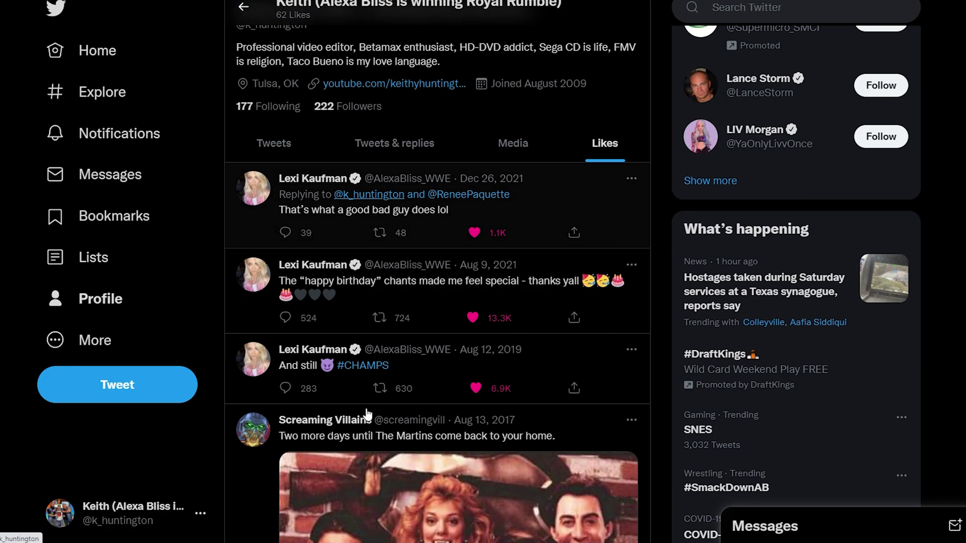
{"action": "scroll", "coordinate": [366, 414], "scroll_direction": "up", "scroll_amount": 3}
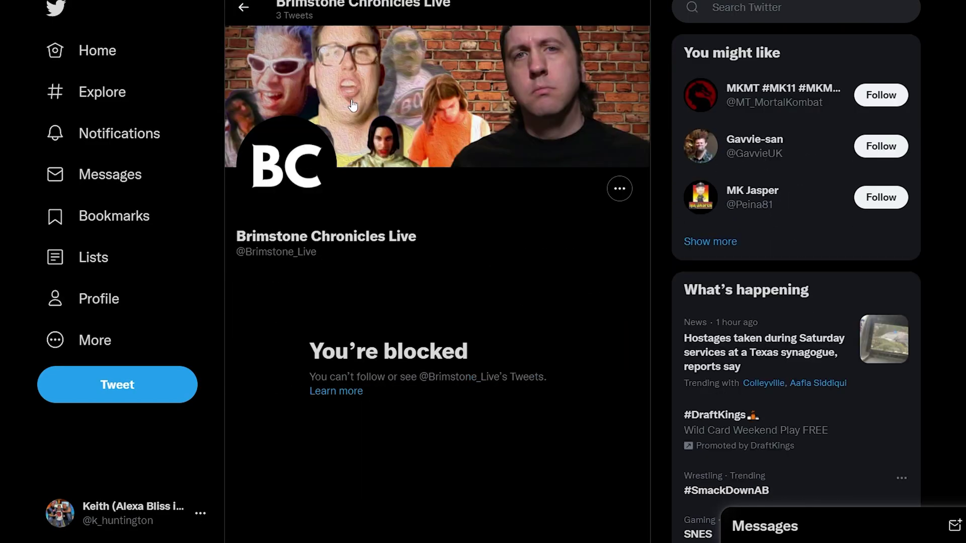
{"action": "scroll", "coordinate": [382, 261], "scroll_direction": "down", "scroll_amount": 1}
{"action": "scroll", "coordinate": [383, 260], "scroll_direction": "up", "scroll_amount": 1}
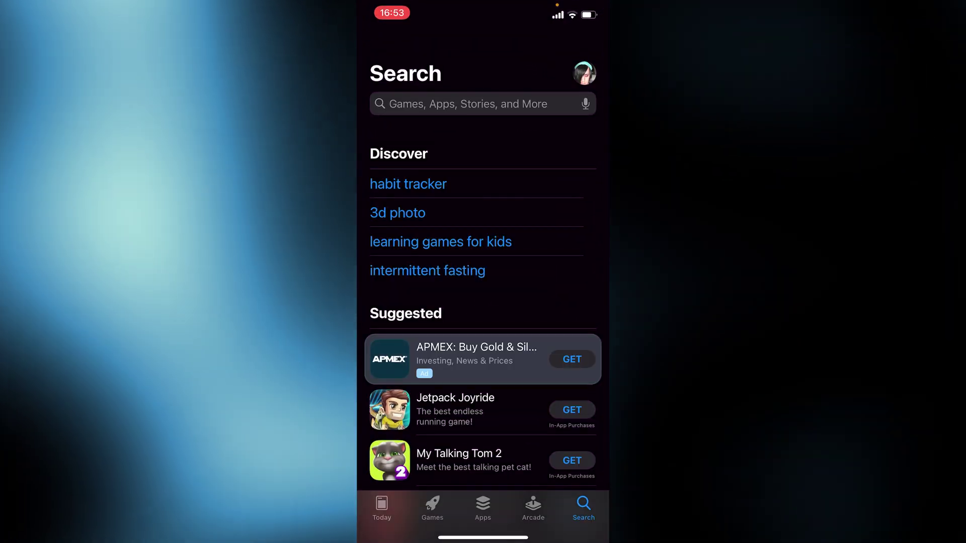
Step: Switch to the iPhone App Store, search for "circleboom" and download Circleboom - Manage Twitter
{"action": "left_click", "coordinate": [468, 103]}
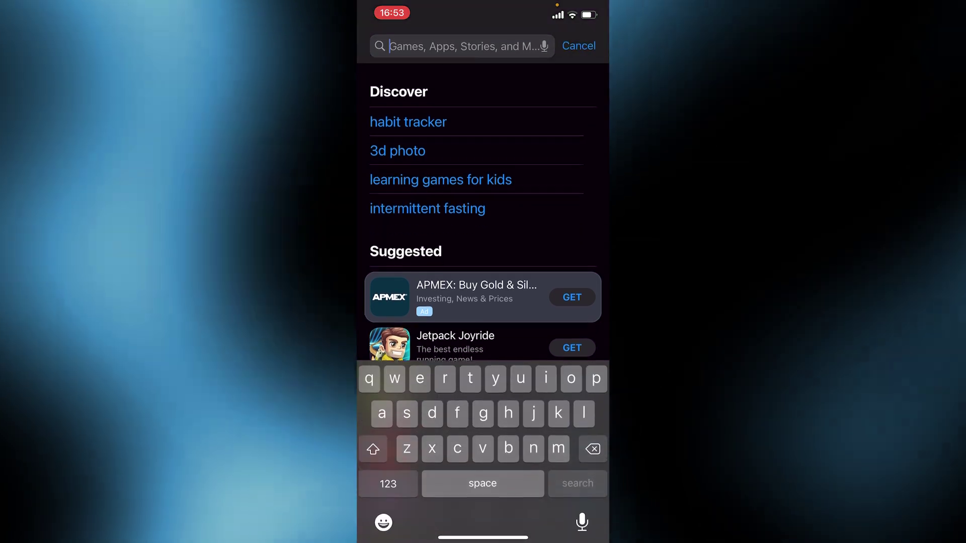
{"action": "type", "text": "circle"}
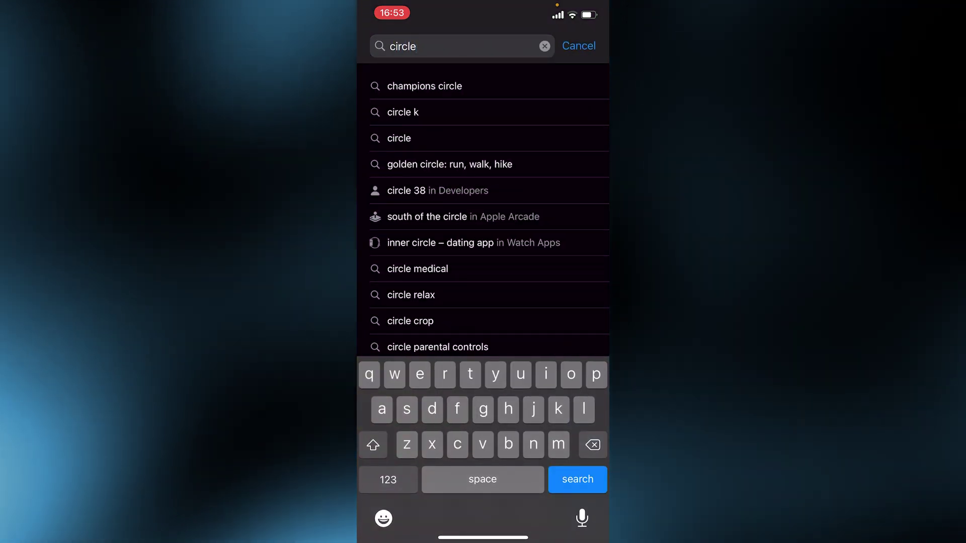
{"action": "type", "text": "boom"}
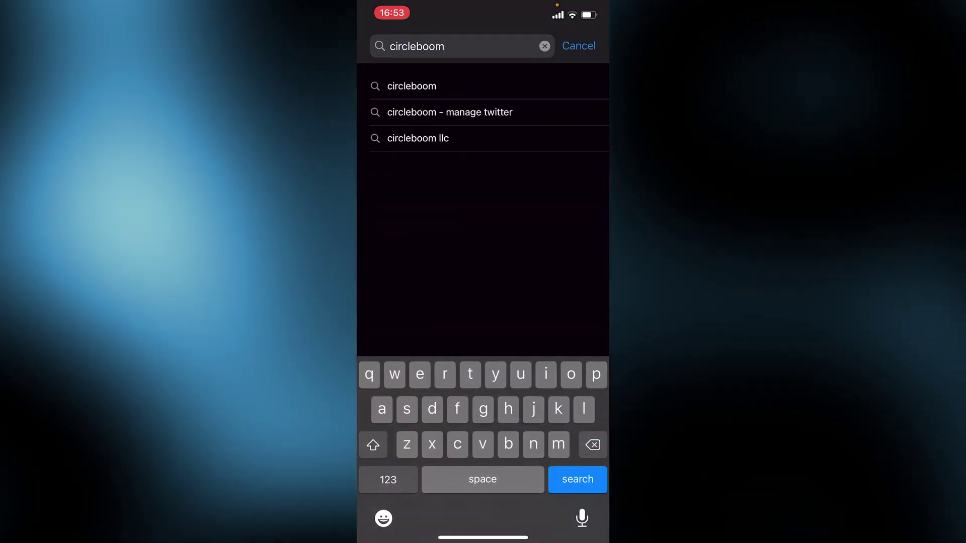
{"action": "key", "text": "Return"}
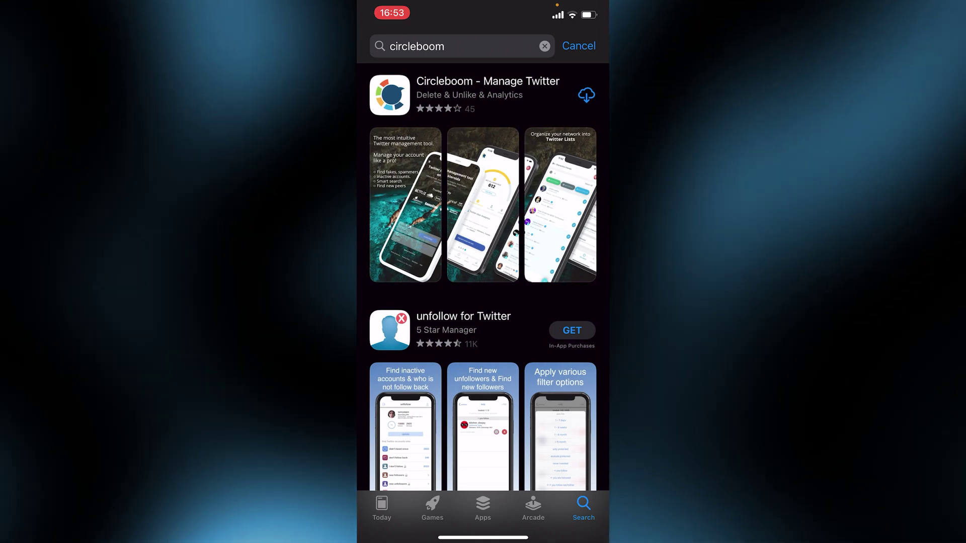
{"action": "left_click", "coordinate": [586, 95]}
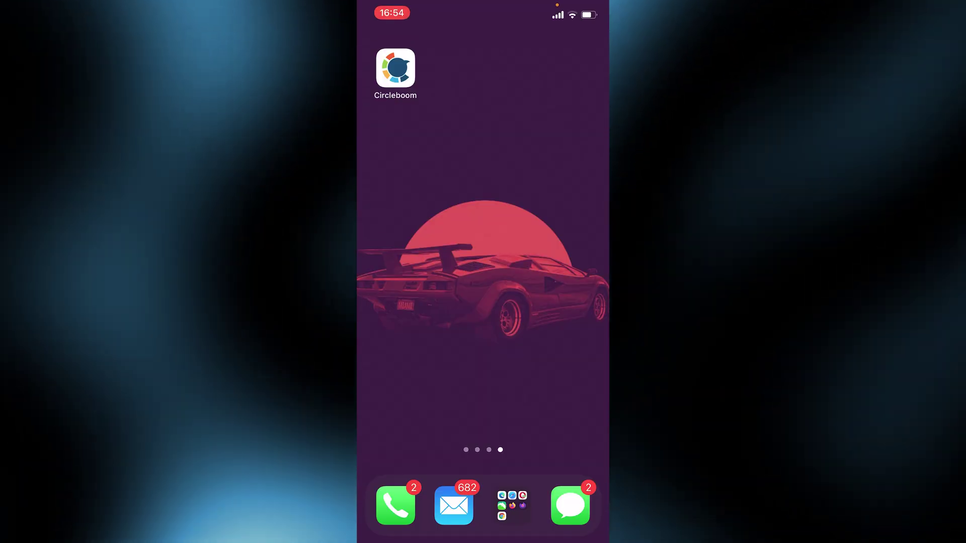
{"action": "left_click", "coordinate": [395, 68]}
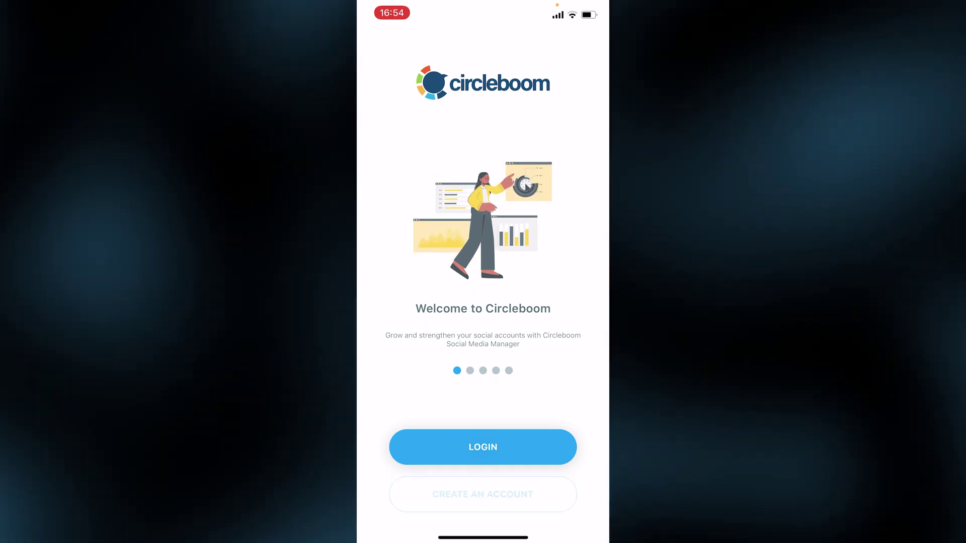
{"action": "left_click", "coordinate": [483, 495]}
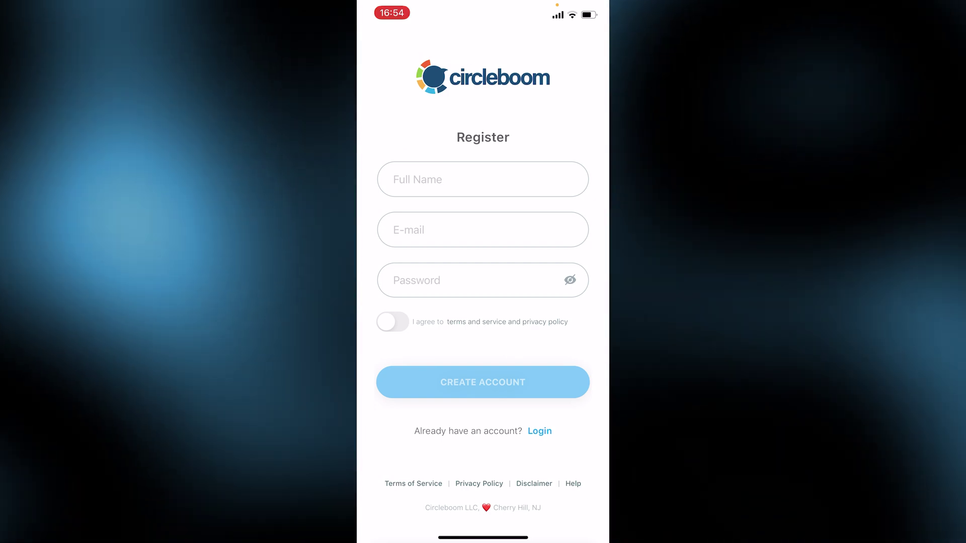
{"action": "left_click_drag", "start_coordinate": [483, 538], "coordinate": [483, 362]}
{"action": "left_click_drag", "start_coordinate": [483, 537], "coordinate": [483, 362]}
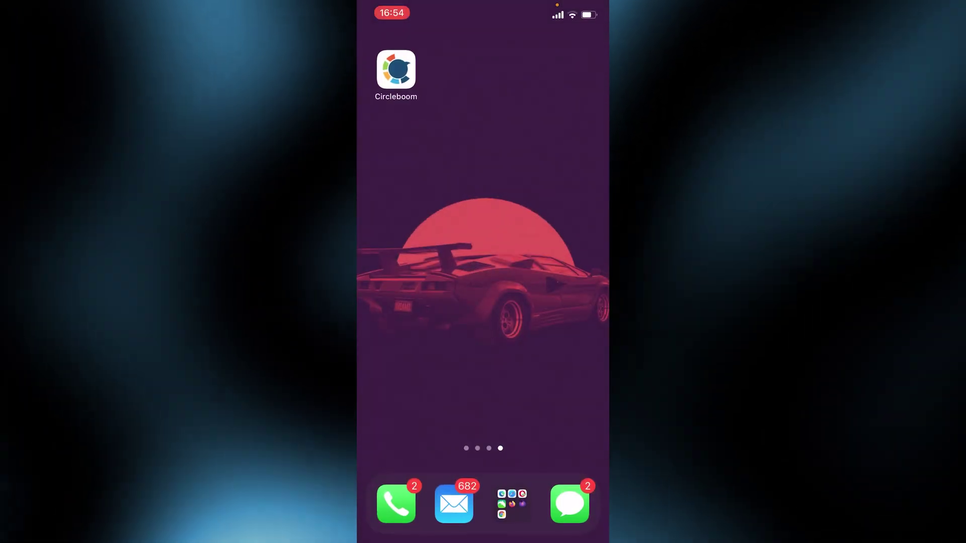
{"action": "left_click_drag", "start_coordinate": [483, 538], "coordinate": [483, 362]}
{"action": "left_click_drag", "start_coordinate": [445, 322], "coordinate": [445, 75]}
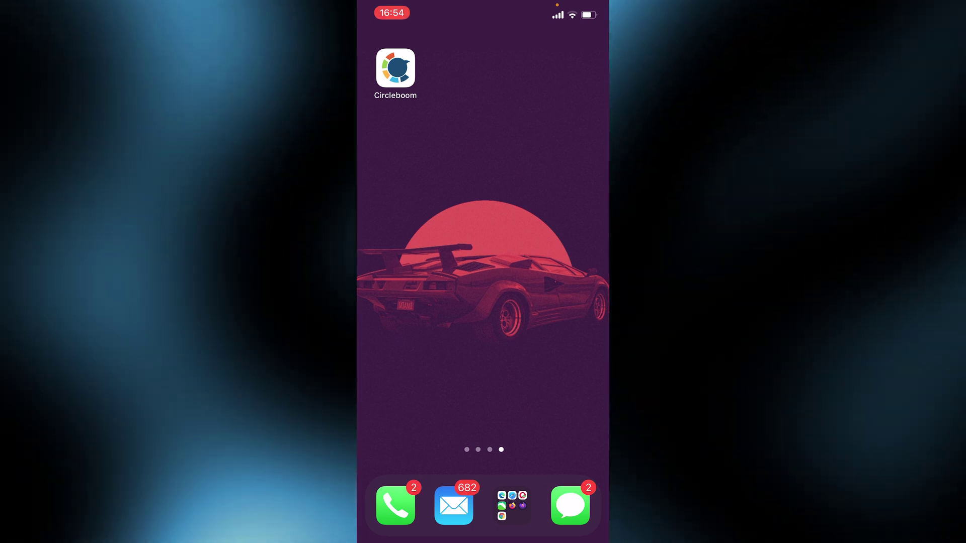
Step: Log in to the Circleboom app with the existing account and open its Unlike tool for Twitter likes
{"action": "left_click", "coordinate": [396, 68]}
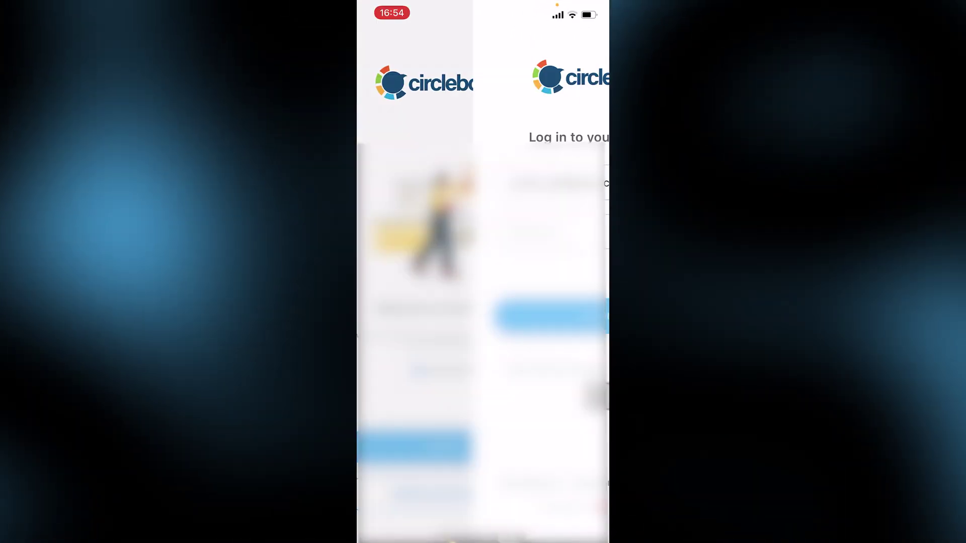
{"action": "left_click", "coordinate": [483, 317]}
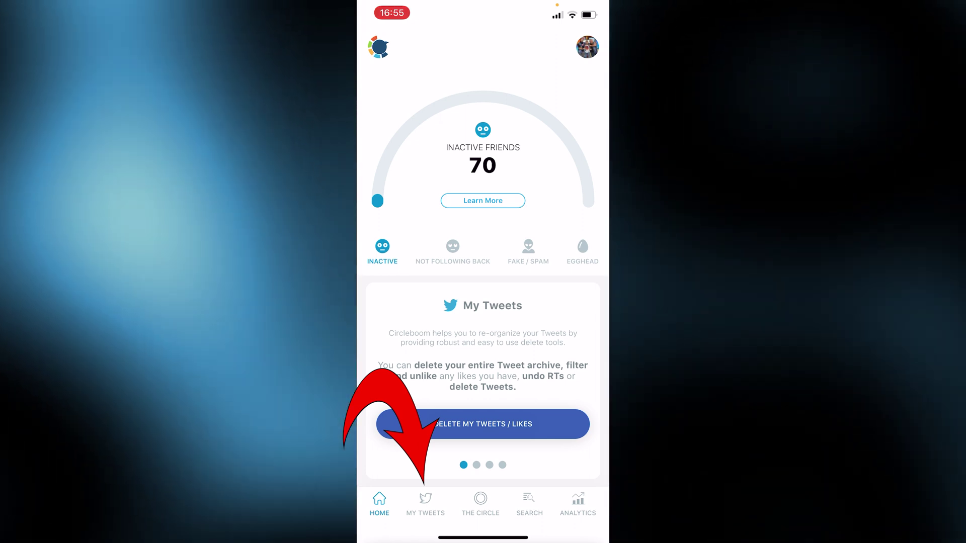
{"action": "left_click", "coordinate": [425, 504]}
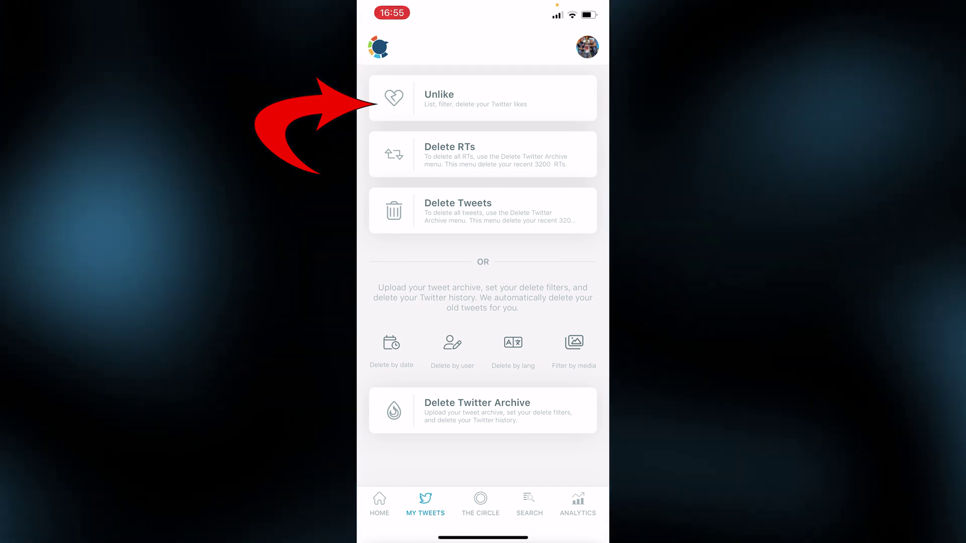
{"action": "left_click", "coordinate": [483, 98]}
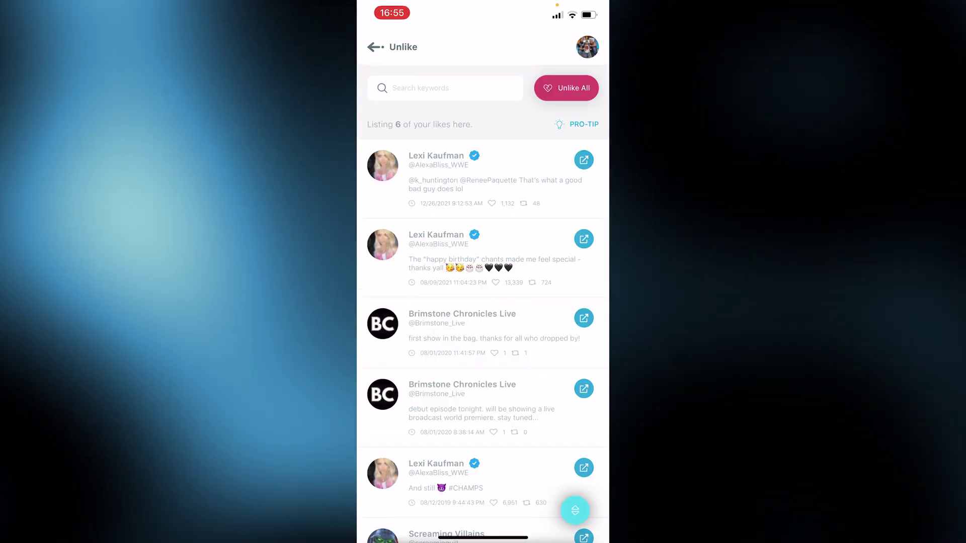
Step: Look through the liked tweets in Circleboom's Unlike list for those from Brimstone Chronicles Live
{"action": "scroll", "coordinate": [483, 327], "scroll_direction": "down", "scroll_amount": 2}
{"action": "scroll", "coordinate": [483, 327], "scroll_direction": "up", "scroll_amount": 2}
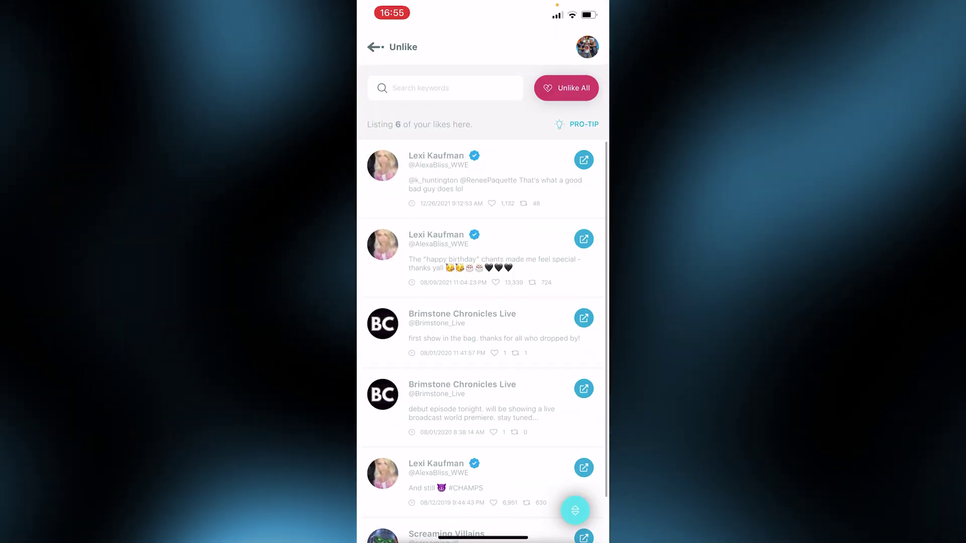
{"action": "scroll", "coordinate": [483, 327], "scroll_direction": "down", "scroll_amount": 2}
{"action": "scroll", "coordinate": [483, 327], "scroll_direction": "up", "scroll_amount": 2}
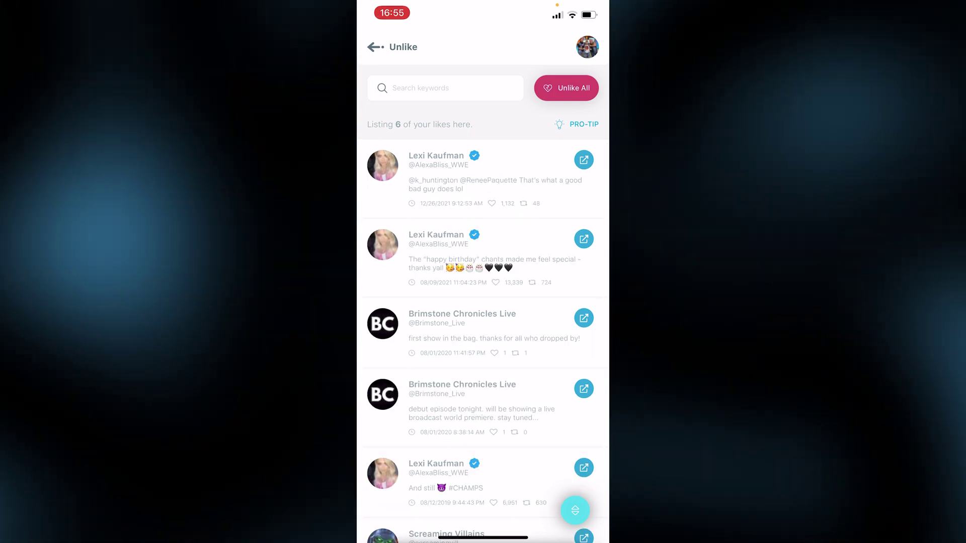
{"action": "scroll", "coordinate": [483, 327], "scroll_direction": "down", "scroll_amount": 2}
{"action": "scroll", "coordinate": [483, 327], "scroll_direction": "up", "scroll_amount": 2}
{"action": "scroll", "coordinate": [483, 327], "scroll_direction": "down", "scroll_amount": 2}
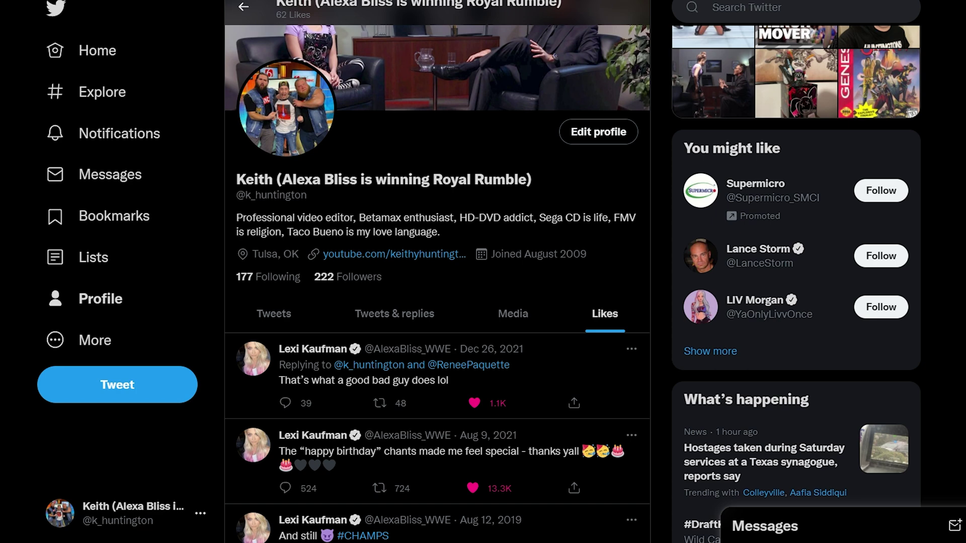
Step: Switch to Twitter on the computer, reload the Likes list in the owner's and the second account's views, and compare them
{"action": "key", "text": "F5"}
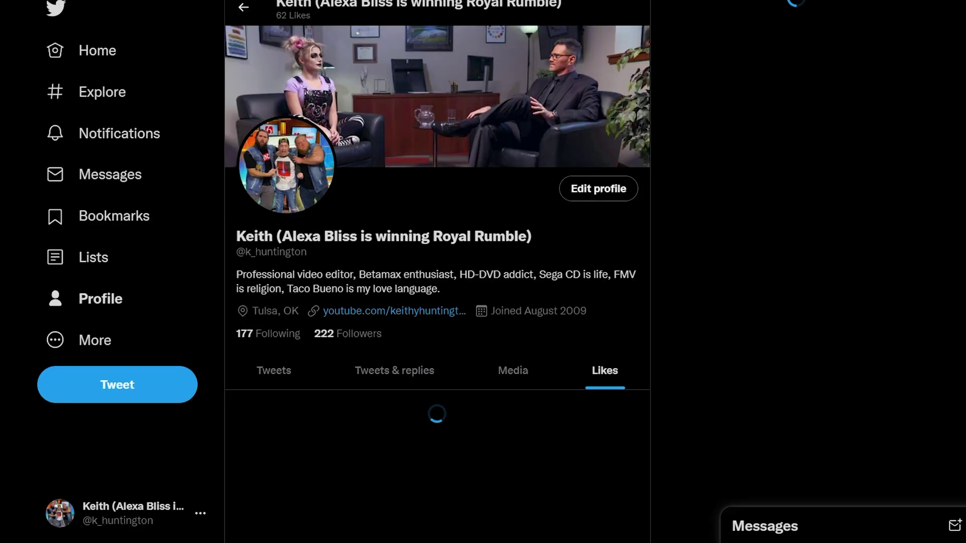
{"action": "scroll", "coordinate": [300, 110], "scroll_direction": "down", "scroll_amount": 3}
{"action": "scroll", "coordinate": [300, 112], "scroll_direction": "down", "scroll_amount": 1}
{"action": "scroll", "coordinate": [300, 111], "scroll_direction": "up", "scroll_amount": 2}
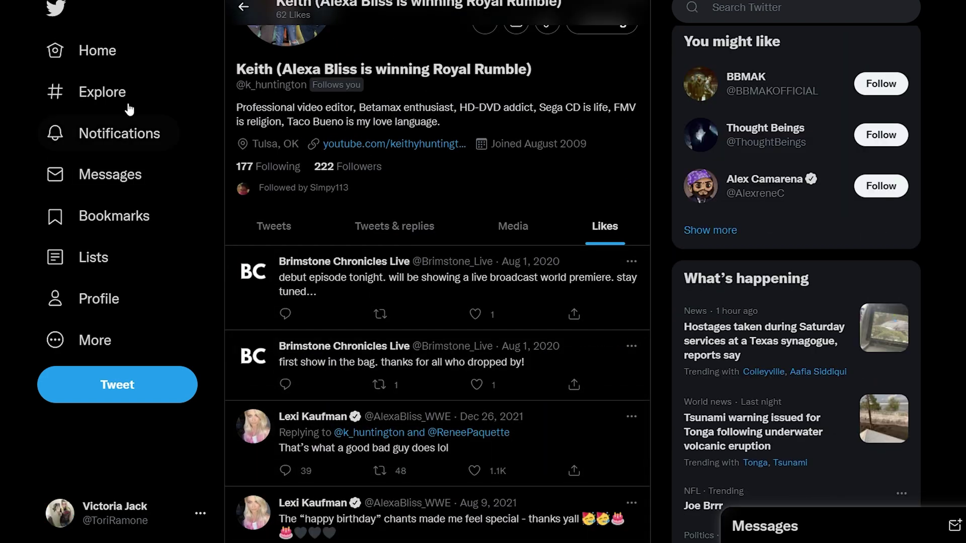
{"action": "key", "text": "F5"}
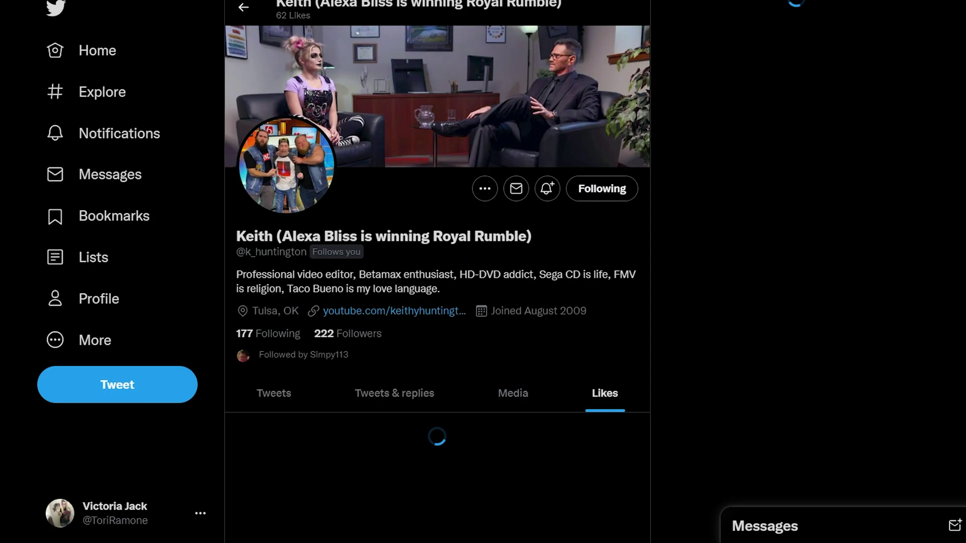
{"action": "scroll", "coordinate": [463, 230], "scroll_direction": "down", "scroll_amount": 5}
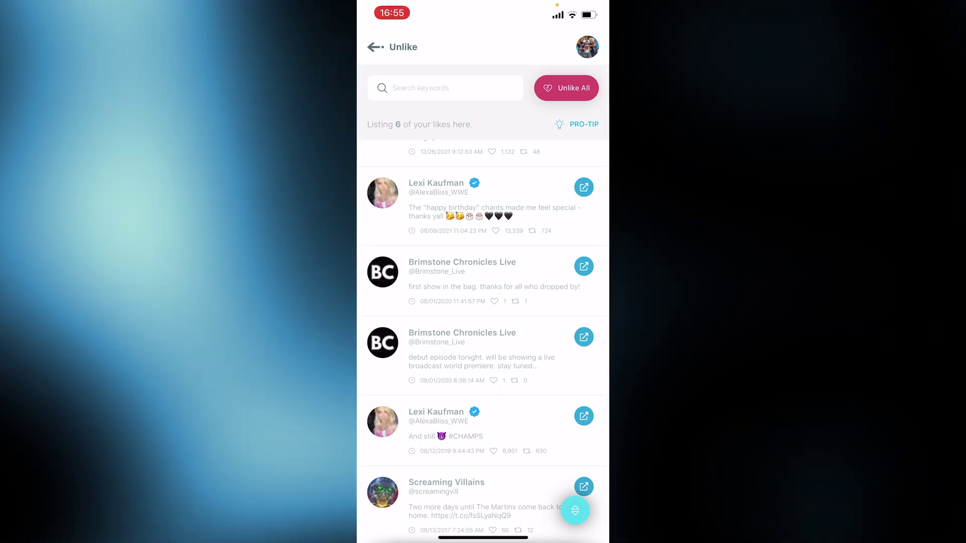
Step: In Circleboom on the phone, unlike both Brimstone Chronicles Live tweets, "first show in the bag" and "debut episode tonight"
{"action": "left_click_drag", "start_coordinate": [533, 282], "coordinate": [431, 282]}
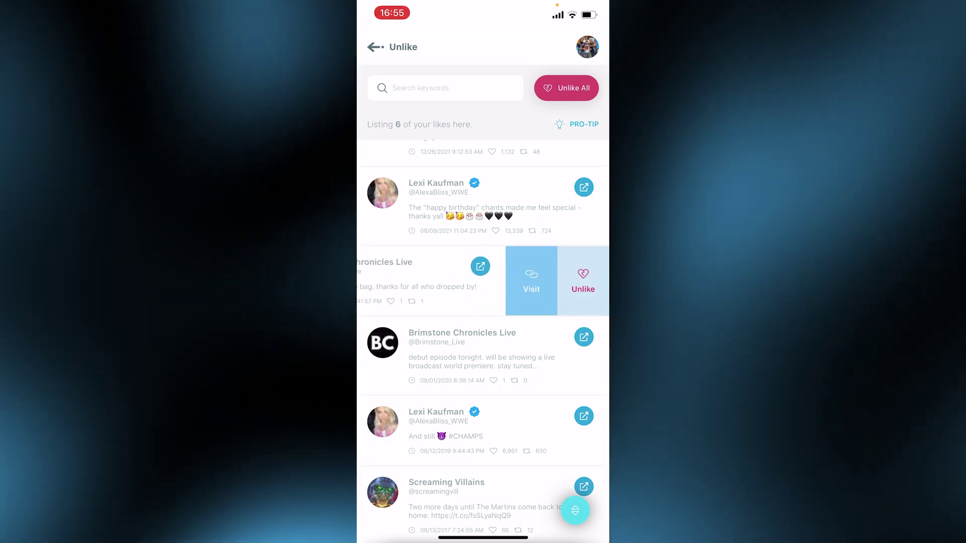
{"action": "left_click", "coordinate": [584, 282]}
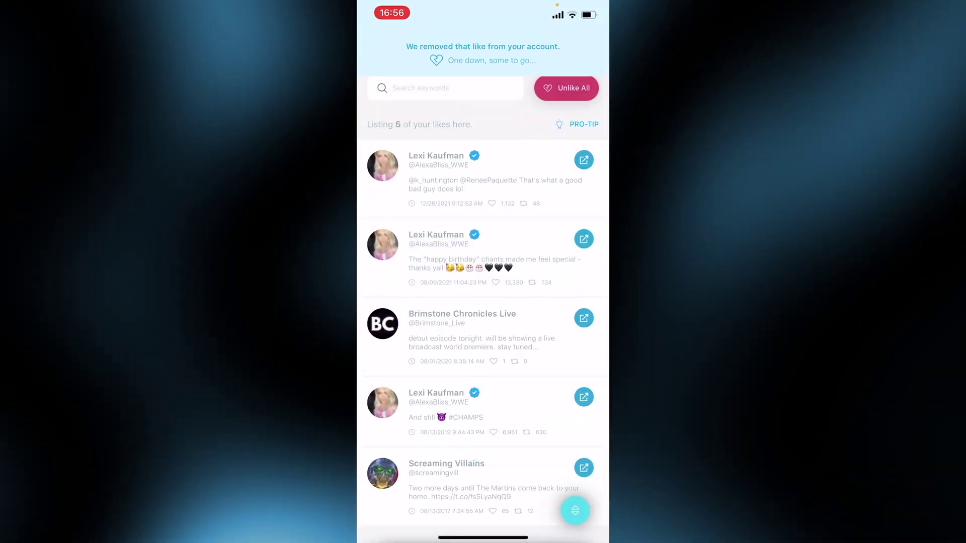
{"action": "left_click_drag", "start_coordinate": [554, 332], "coordinate": [453, 332]}
{"action": "left_click", "coordinate": [582, 334]}
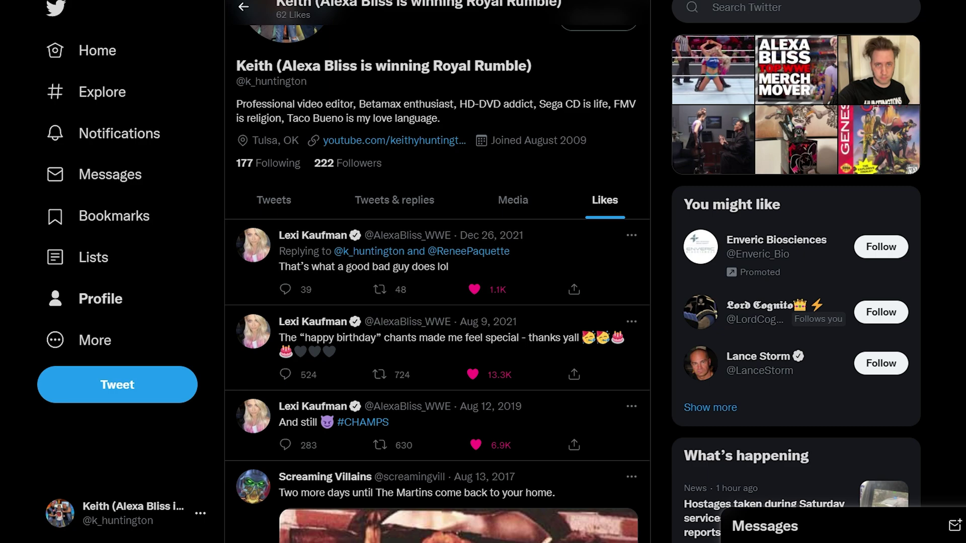
Step: Back on Twitter as the owner, reload the Likes list and check the like count and the listed tweets
{"action": "key", "text": "F5"}
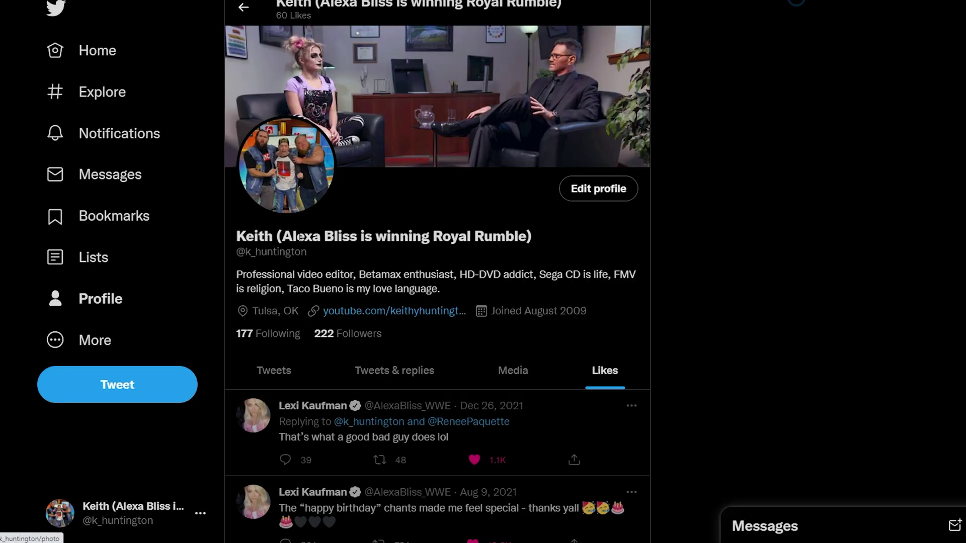
{"action": "scroll", "coordinate": [301, 241], "scroll_direction": "down", "scroll_amount": 8}
{"action": "scroll", "coordinate": [302, 243], "scroll_direction": "up", "scroll_amount": 3}
{"action": "scroll", "coordinate": [302, 246], "scroll_direction": "down", "scroll_amount": 2}
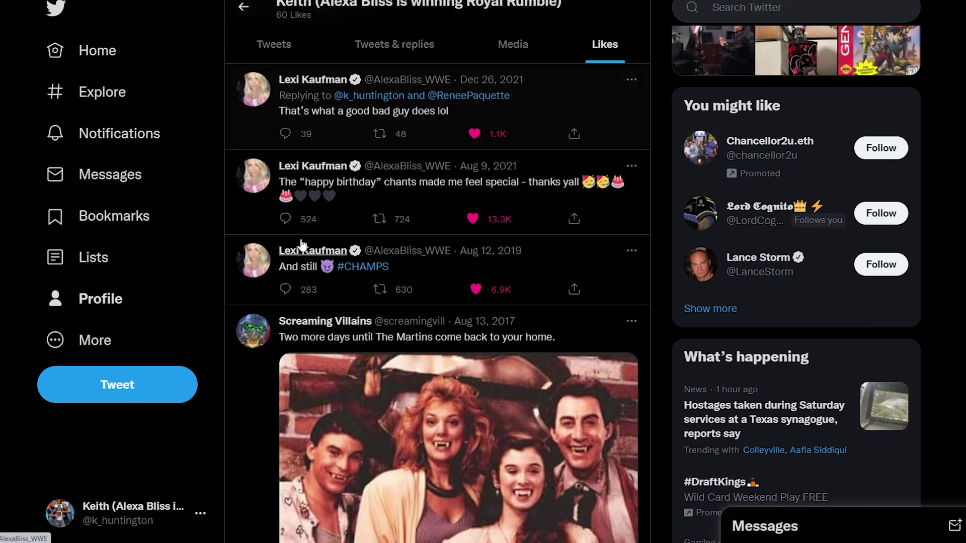
{"action": "scroll", "coordinate": [302, 246], "scroll_direction": "up", "scroll_amount": 4}
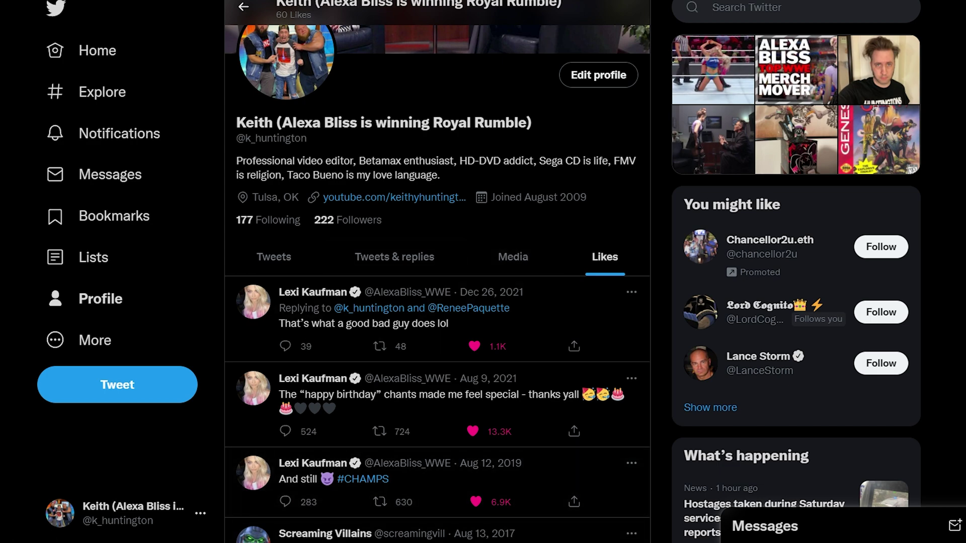
Step: Switch to the second account's view, reload the owner's Likes list and check it for Brimstone Chronicles Live tweets
{"action": "left_click", "coordinate": [222, 503]}
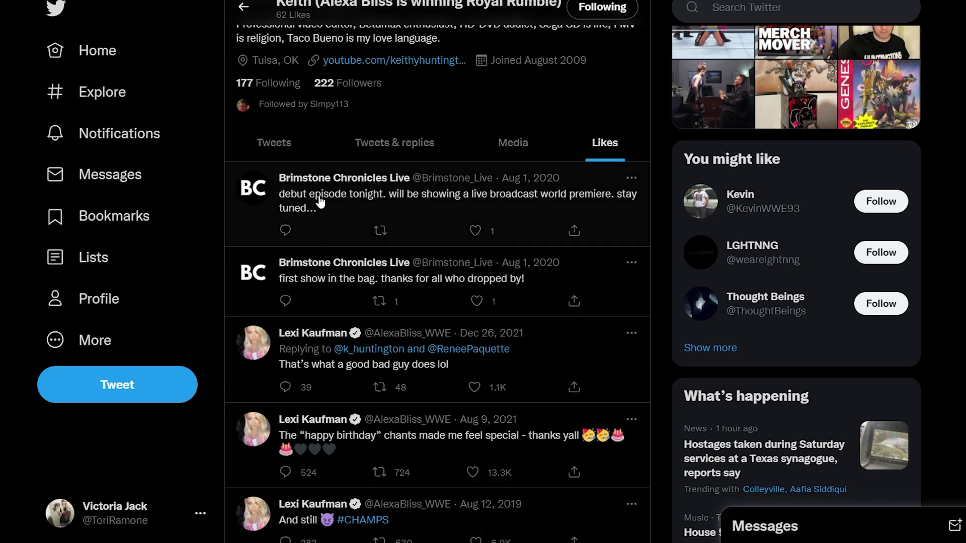
{"action": "scroll", "coordinate": [268, 158], "scroll_direction": "up", "scroll_amount": 5}
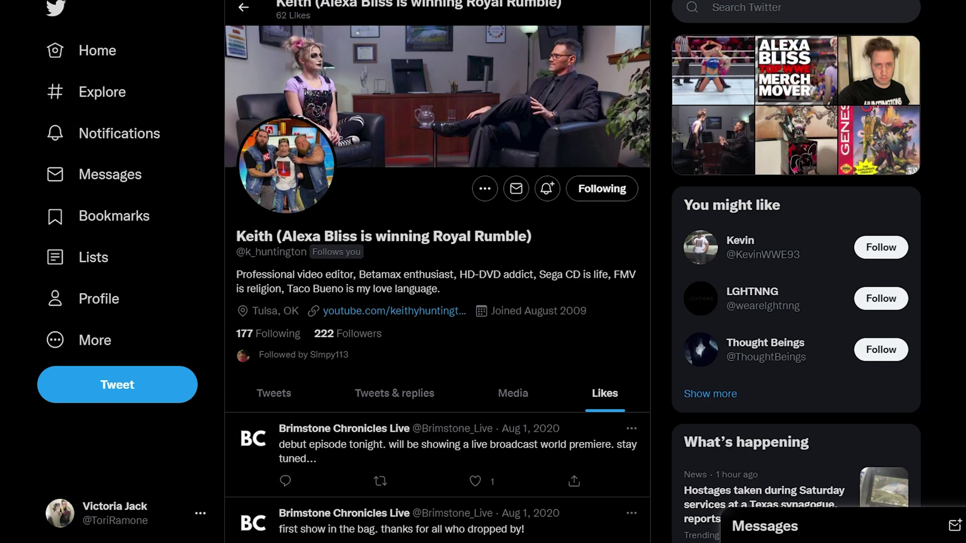
{"action": "key", "text": "F5"}
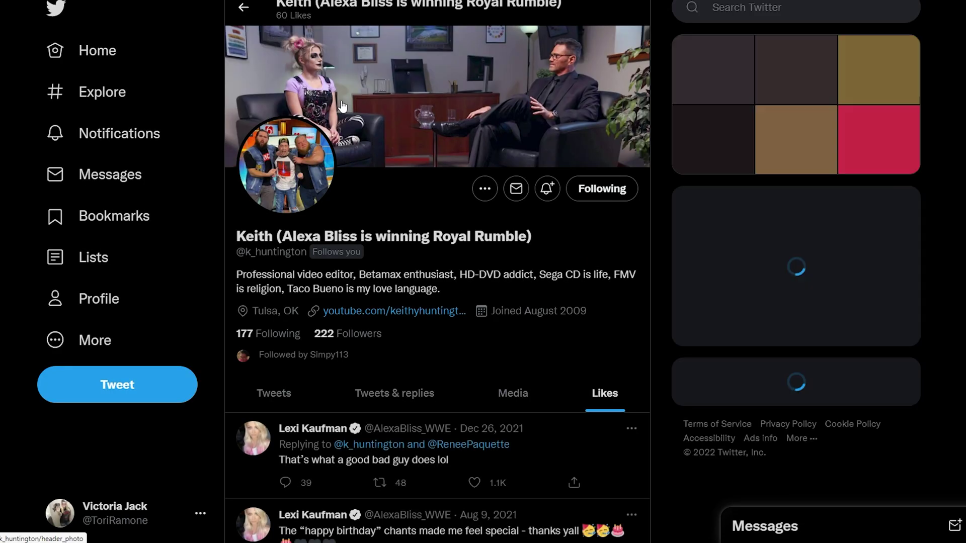
{"action": "scroll", "coordinate": [342, 106], "scroll_direction": "down", "scroll_amount": 9}
{"action": "scroll", "coordinate": [513, 218], "scroll_direction": "up", "scroll_amount": 5}
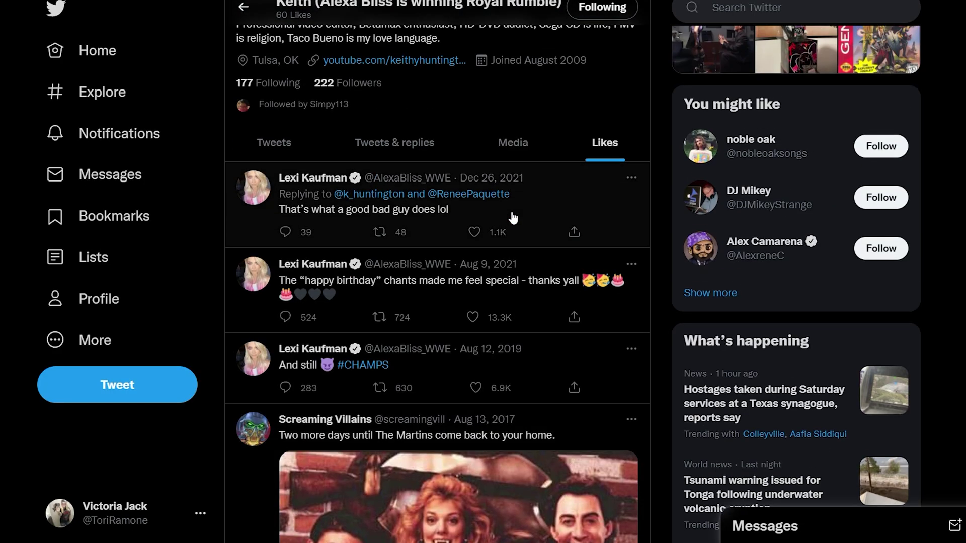
{"action": "scroll", "coordinate": [514, 217], "scroll_direction": "up", "scroll_amount": 3}
{"action": "scroll", "coordinate": [513, 217], "scroll_direction": "down", "scroll_amount": 8}
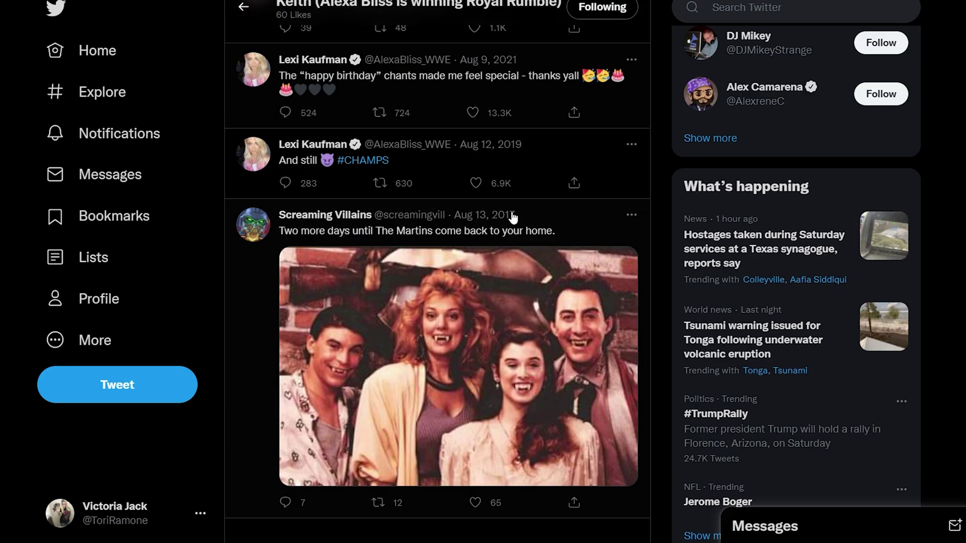
{"action": "scroll", "coordinate": [513, 217], "scroll_direction": "up", "scroll_amount": 5}
Step: Switch to the owner's window with the Brimstone Chronicles Live profile and reload it to check the block status
{"action": "mouse_move", "coordinate": [200, 542]}
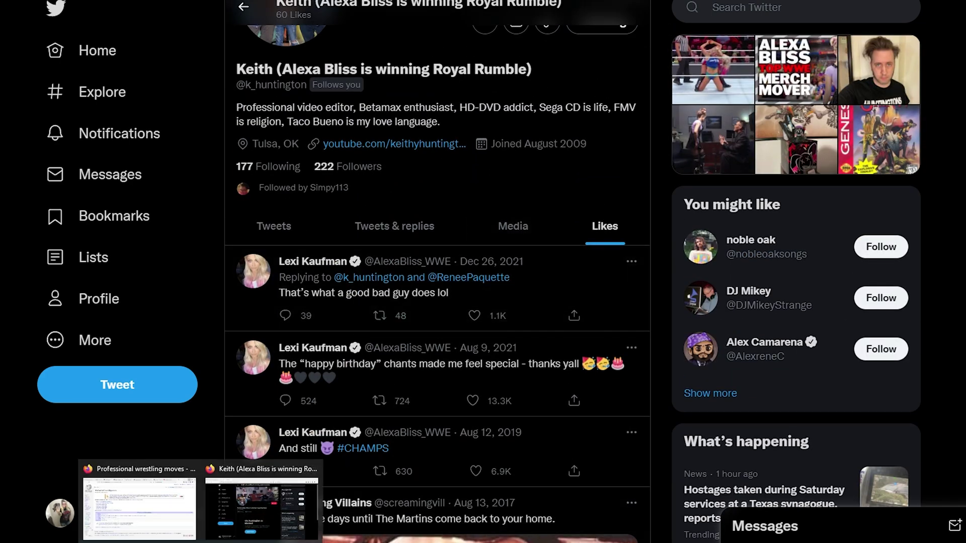
{"action": "left_click", "coordinate": [152, 542]}
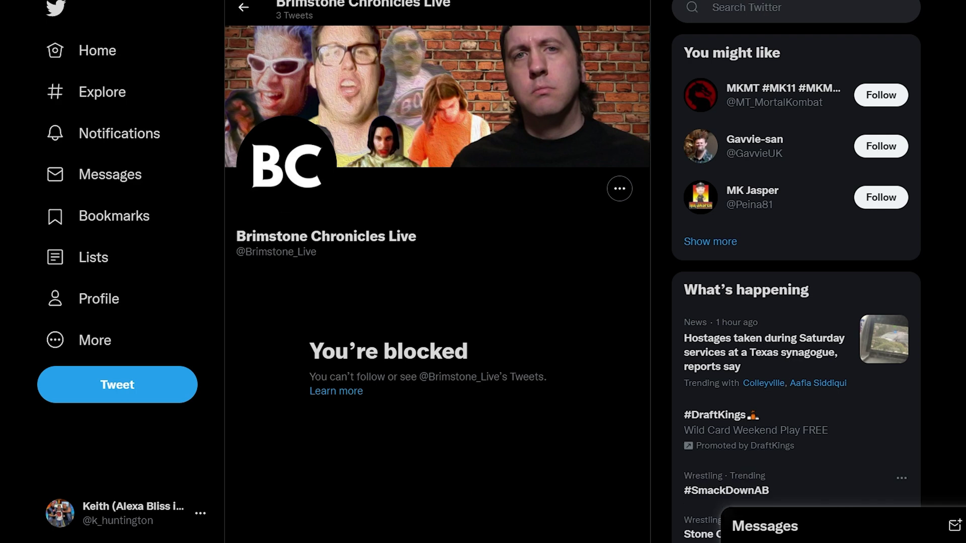
{"action": "key", "text": "F5"}
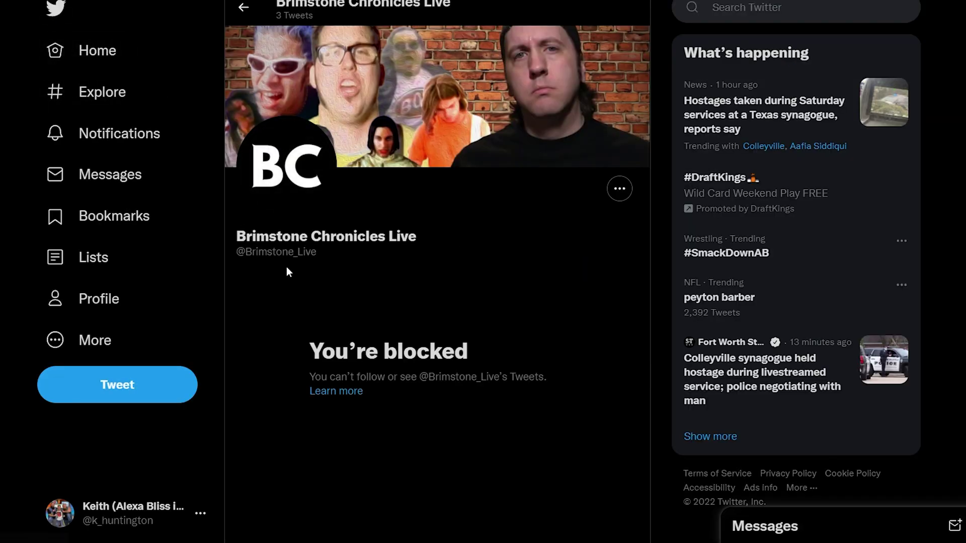